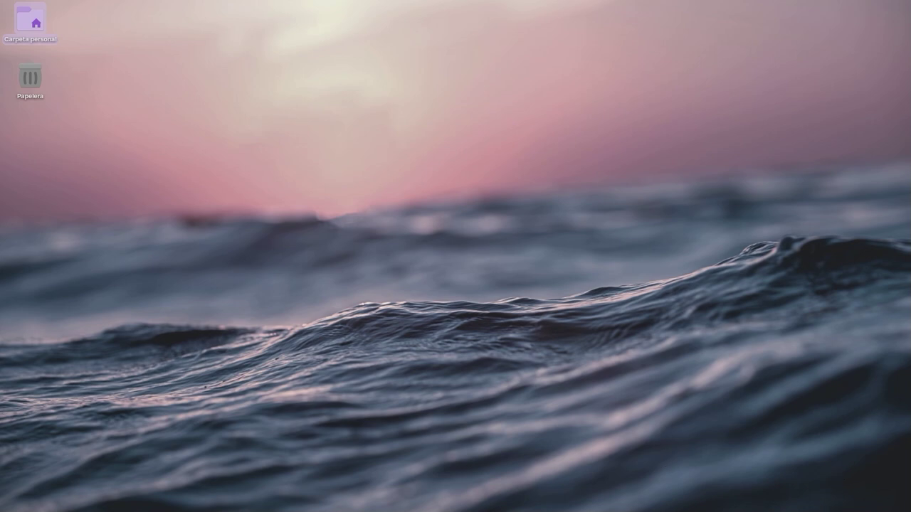
Open the Ardour forum thread on the Calf Plugins compatibility pack in a maximized Firefox window and translate it from English to Spanish
left_click_drag(910, 201, 145, 15)
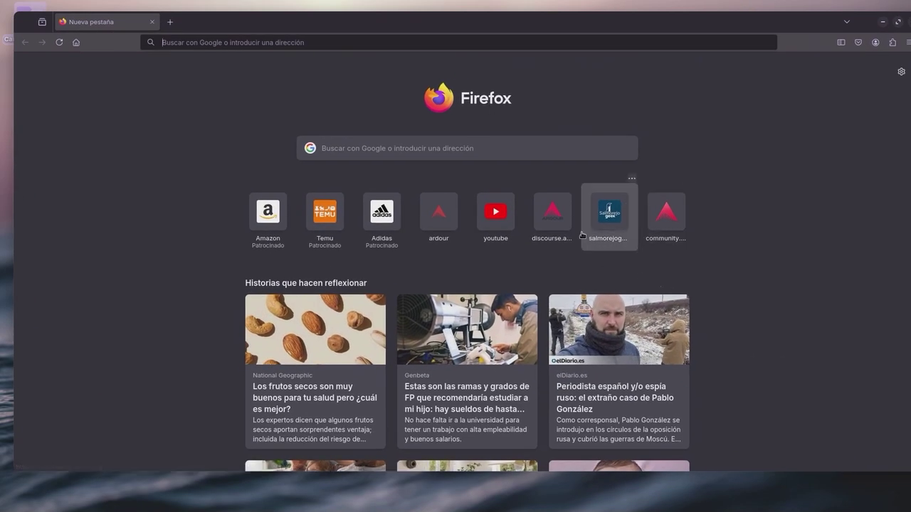
left_click(553, 224)
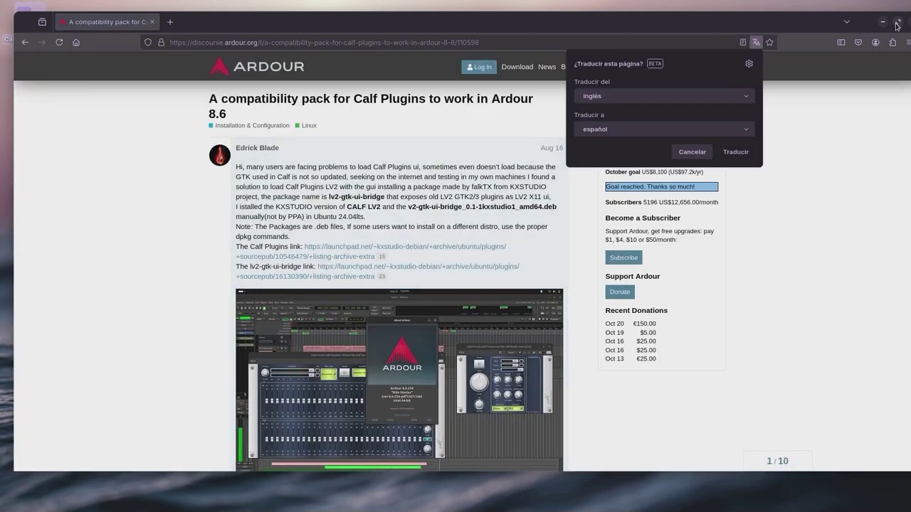
left_click(898, 23)
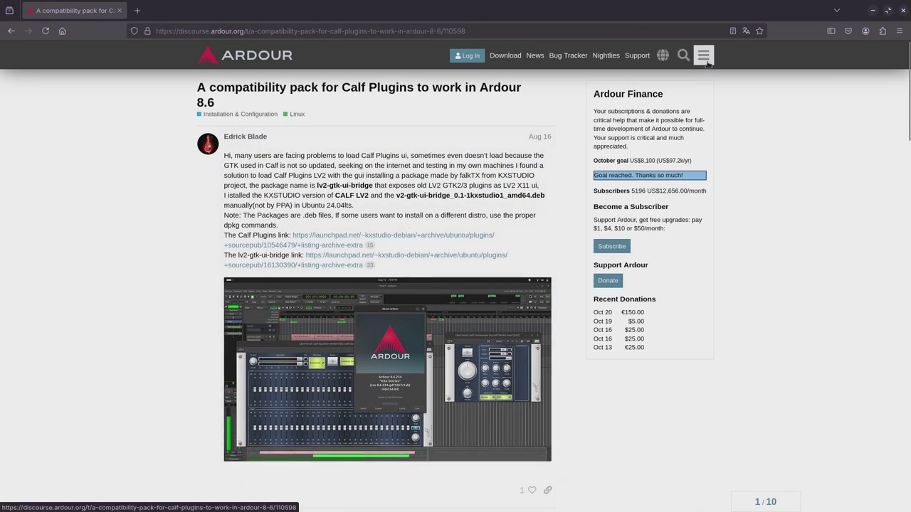
left_click(746, 30)
left_click(726, 141)
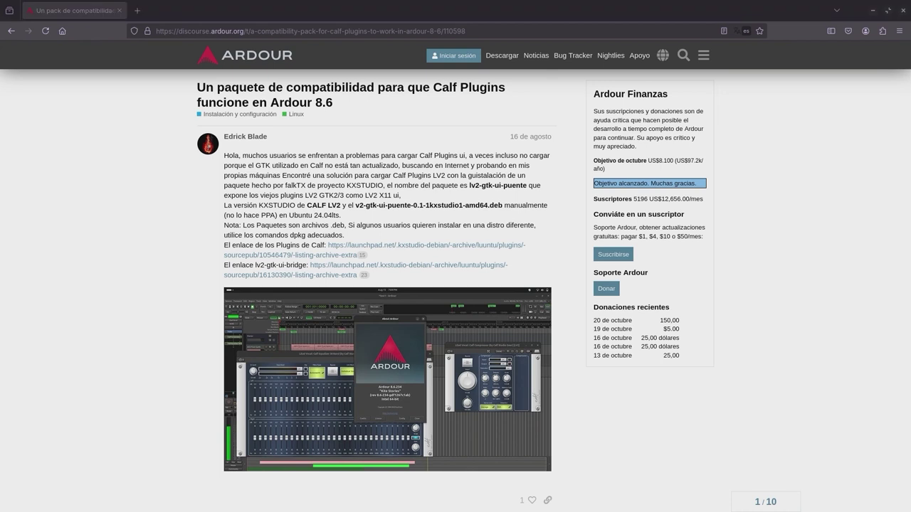
Switch to the file manager, view the contents of the Descargas folder, and move its window out of the way
left_click_drag(910, 174, 430, 71)
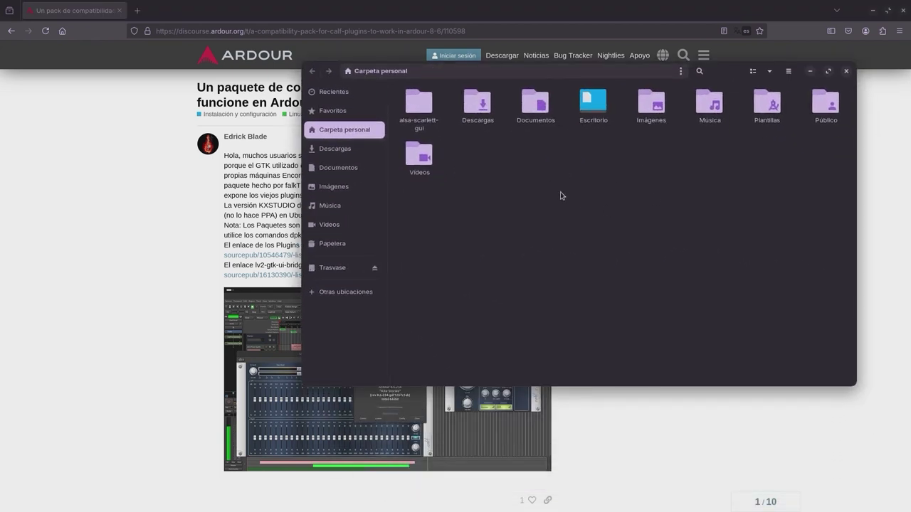
double_click(478, 109)
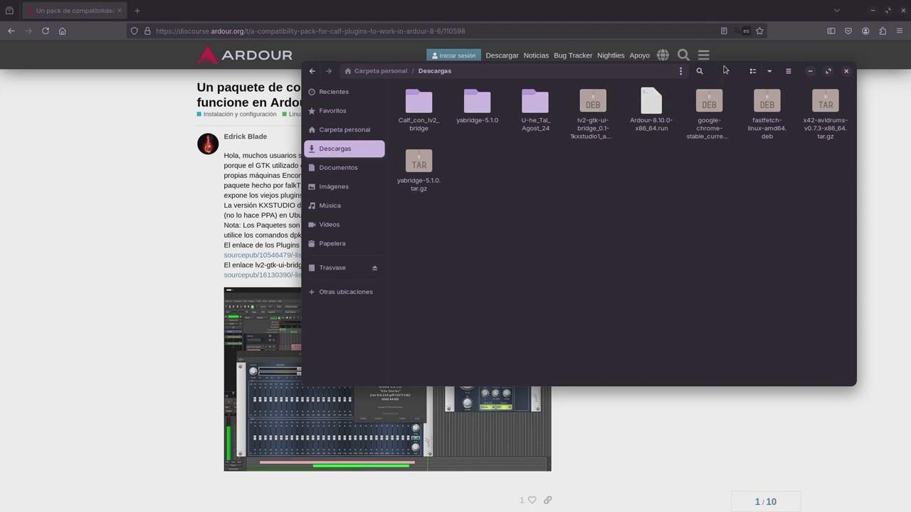
left_click_drag(722, 77, 910, 103)
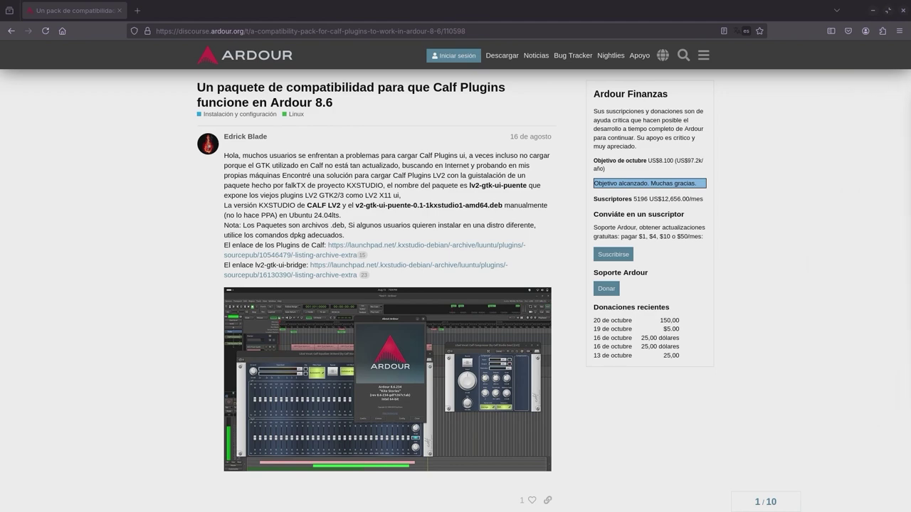
Search the web for kxstudio in a new Firefox tab and open the KXStudio website
left_click(138, 11)
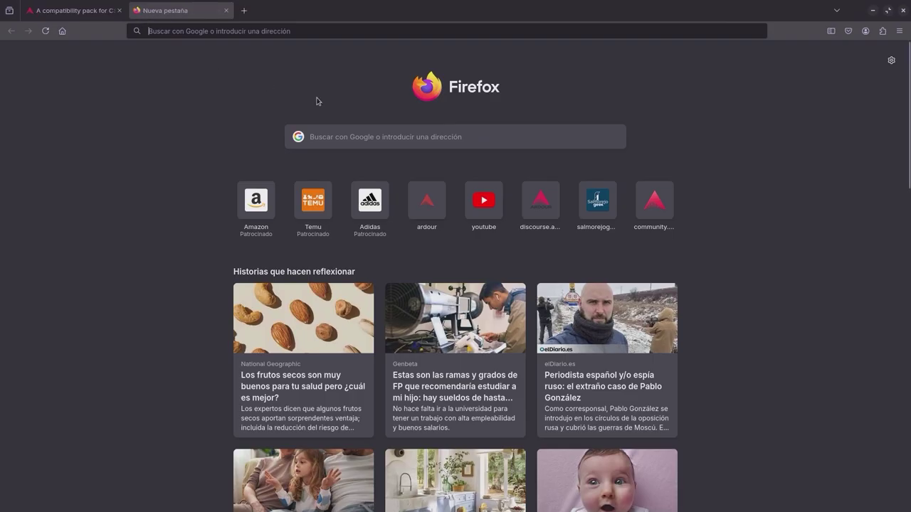
left_click(269, 32)
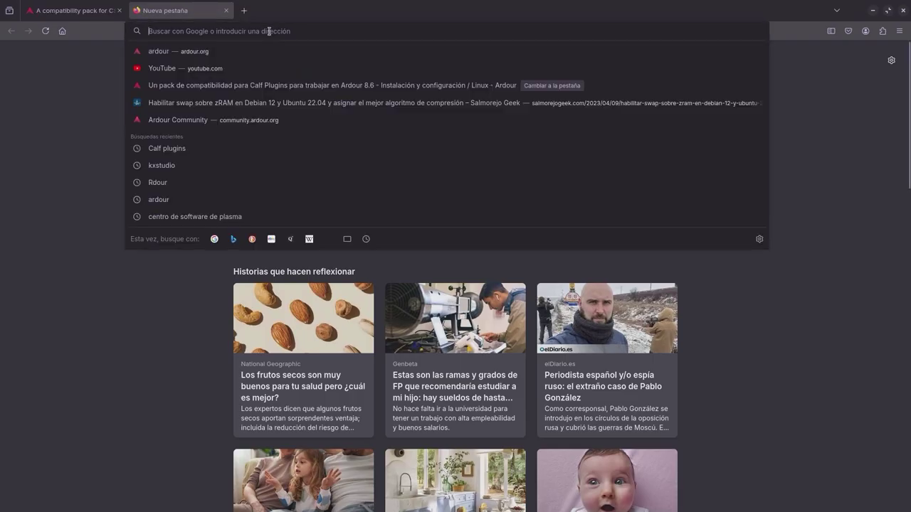
type("kx")
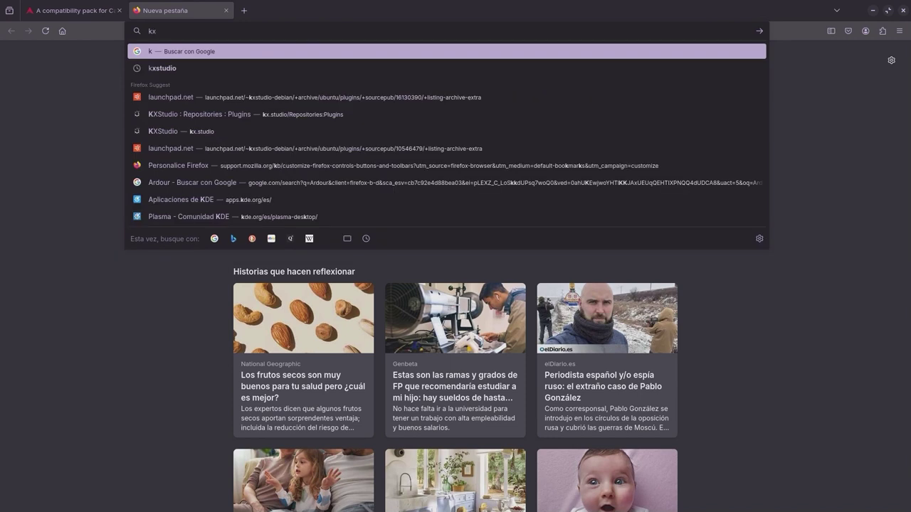
type("st")
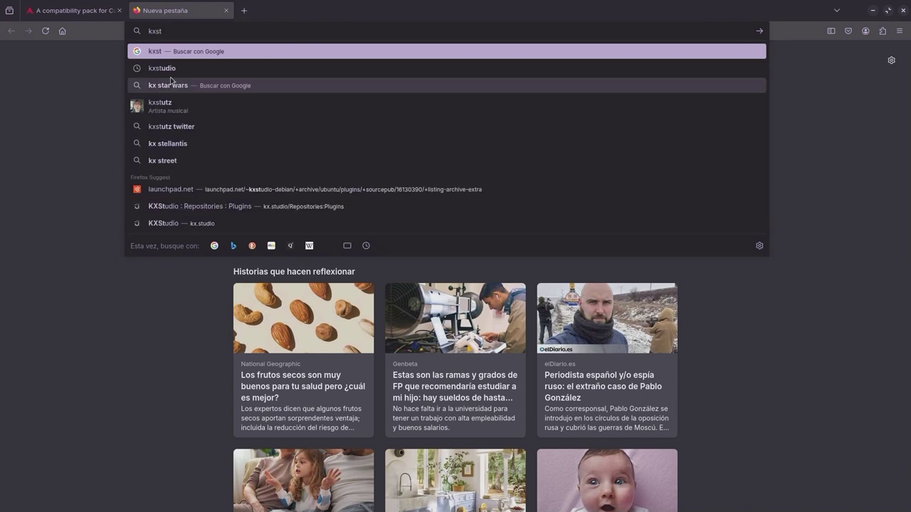
left_click(168, 69)
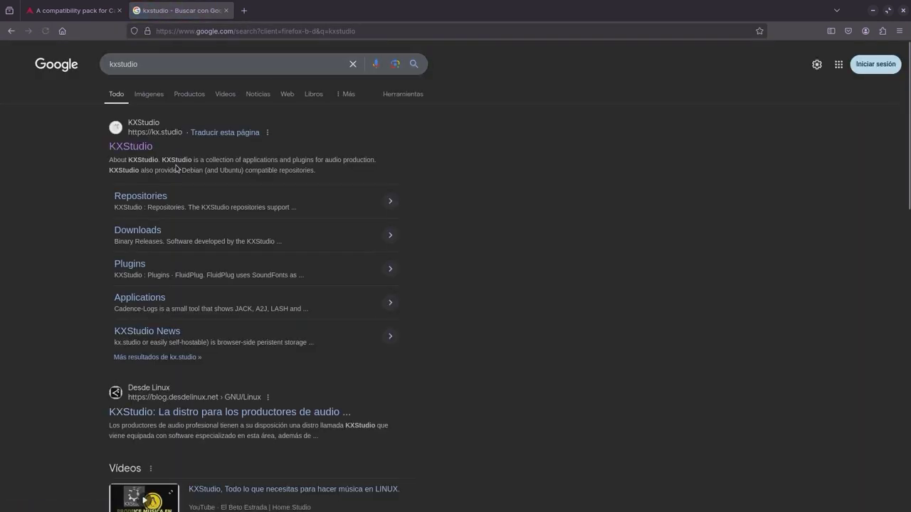
left_click(145, 148)
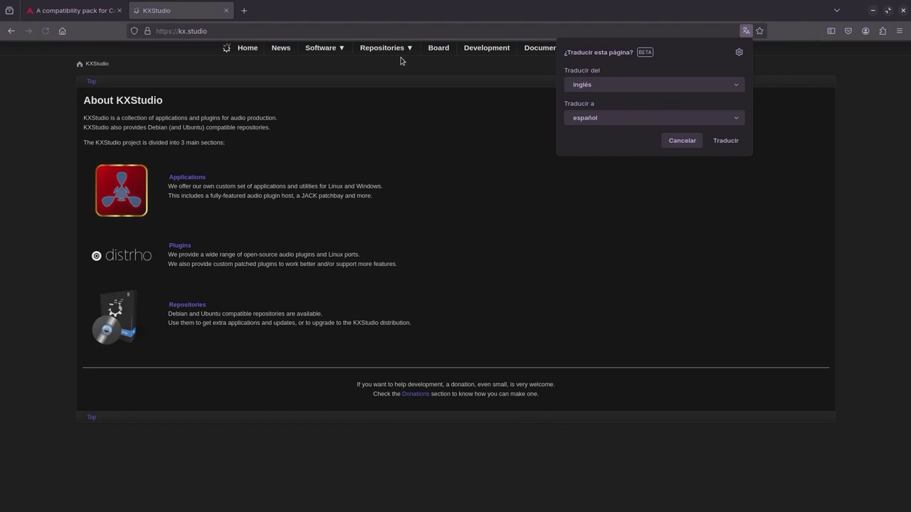
Open KXStudio's plugin repository listing and find the lv2-gtk-ui-bridge package, highlighting its name
mouse_move(386, 47)
left_click(391, 102)
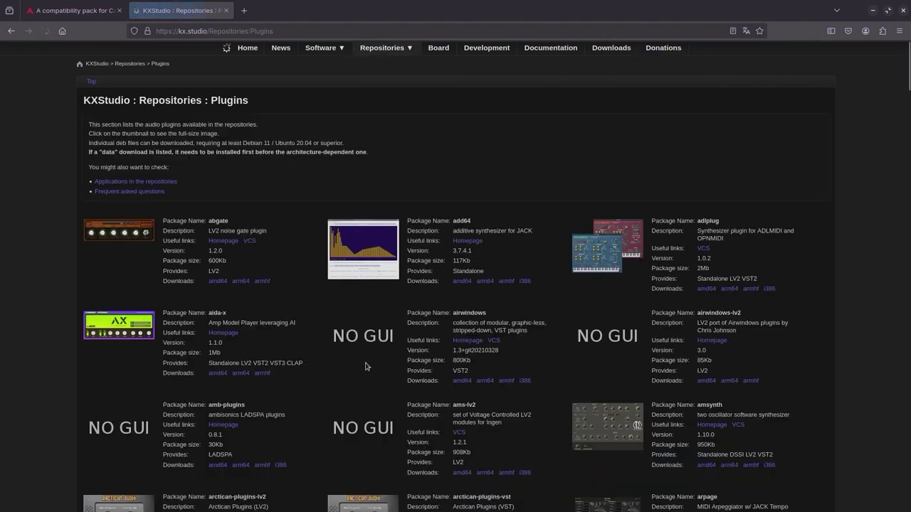
scroll(242, 356, "down", 15)
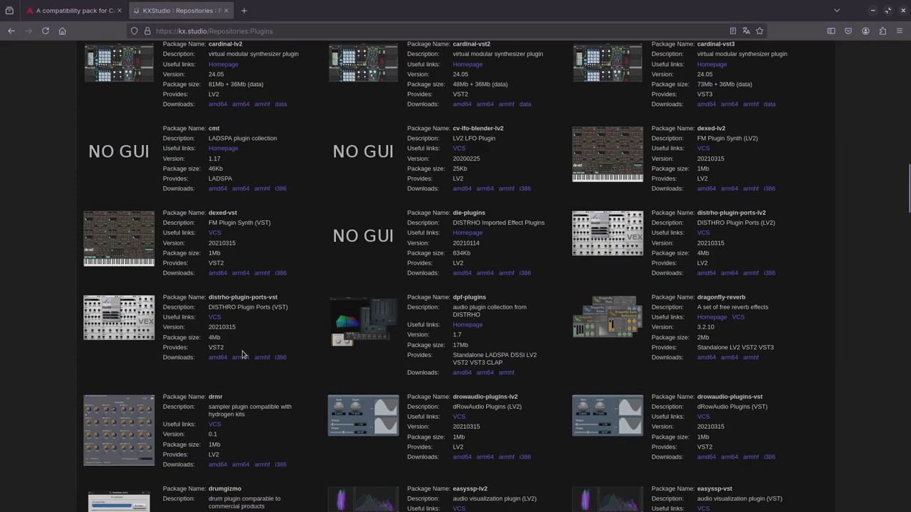
scroll(242, 354, "down", 20)
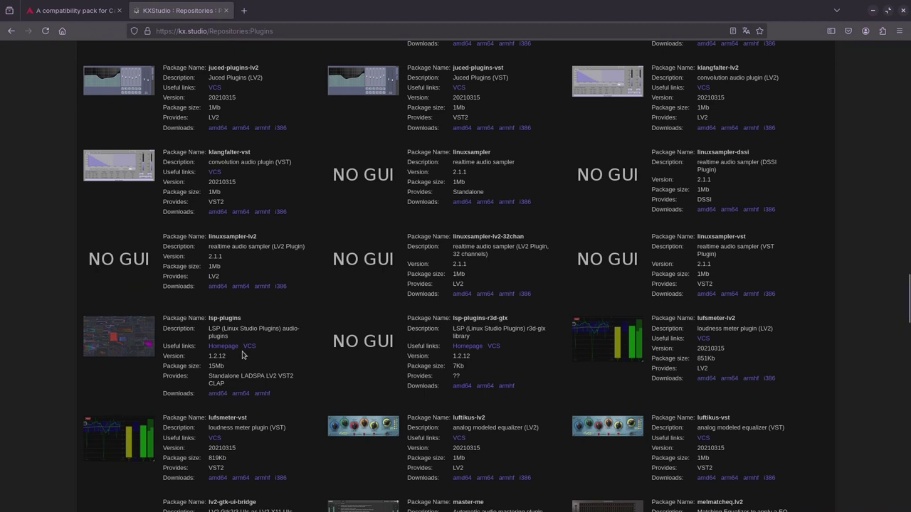
scroll(242, 350, "down", 4)
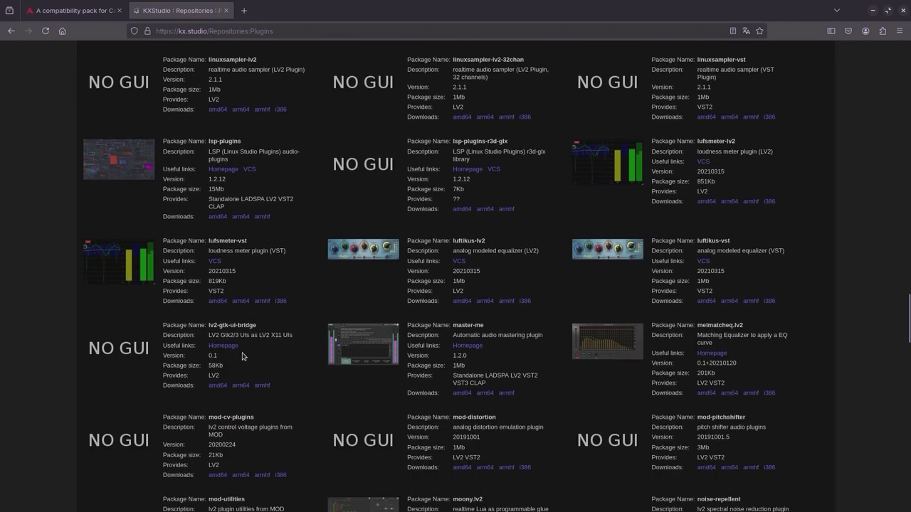
scroll(242, 340, "up", 1)
left_click_drag(206, 285, 257, 286)
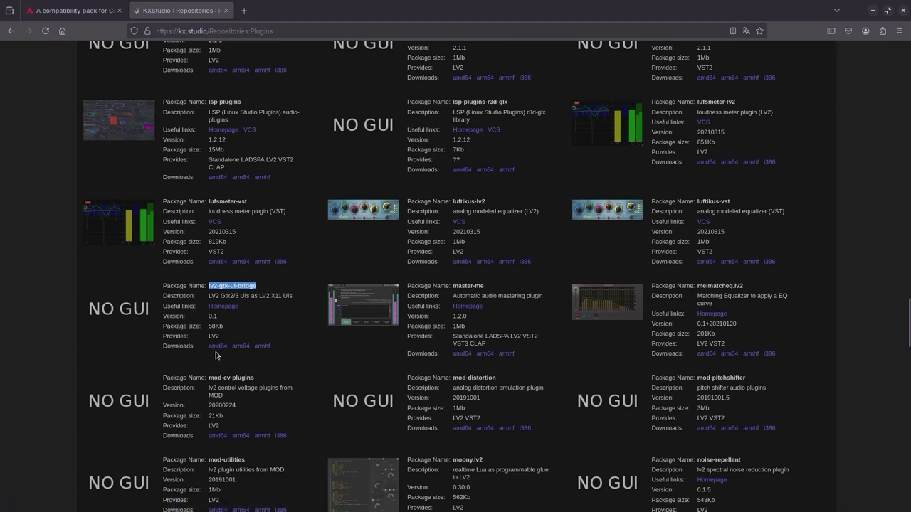
Open the homepage of lv2-gtk-ui-bridge without translating it and review the README's description, screenshot, dependencies and install instructions
left_click(226, 311)
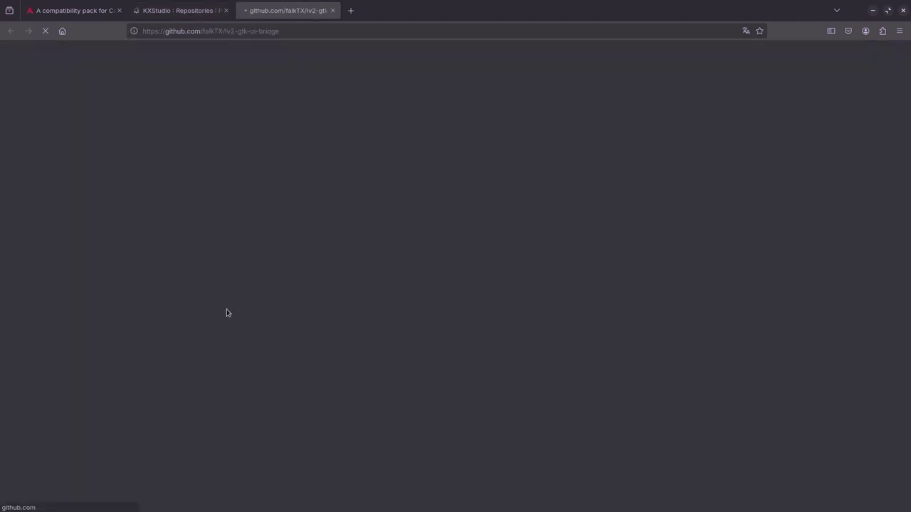
scroll(323, 284, "down", 5)
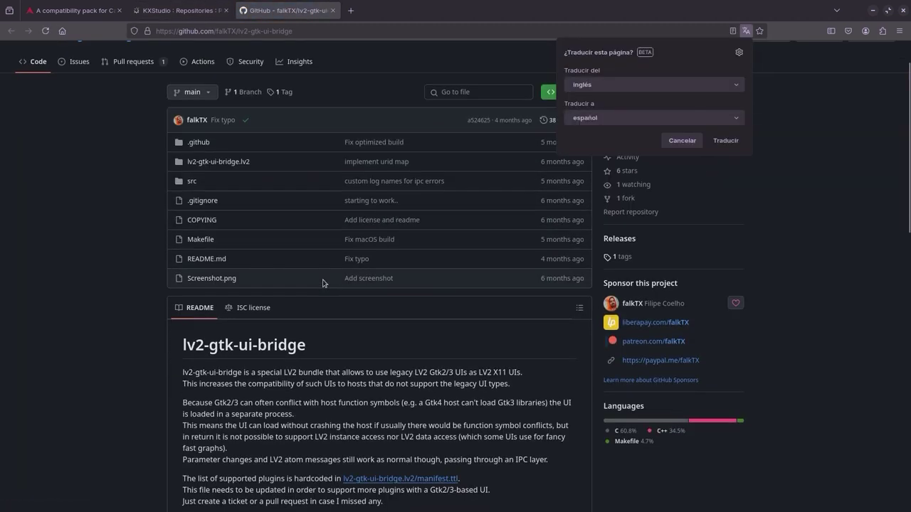
left_click(682, 141)
scroll(439, 275, "down", 5)
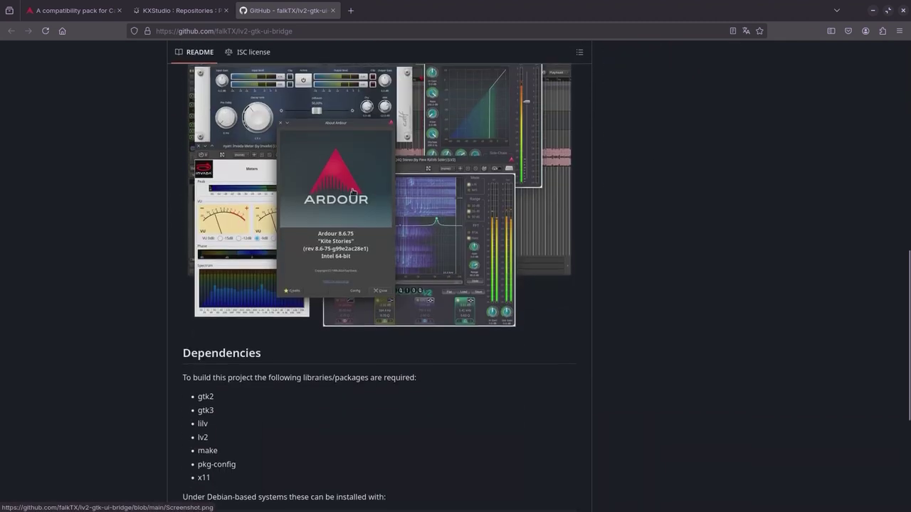
scroll(337, 214, "up", 1)
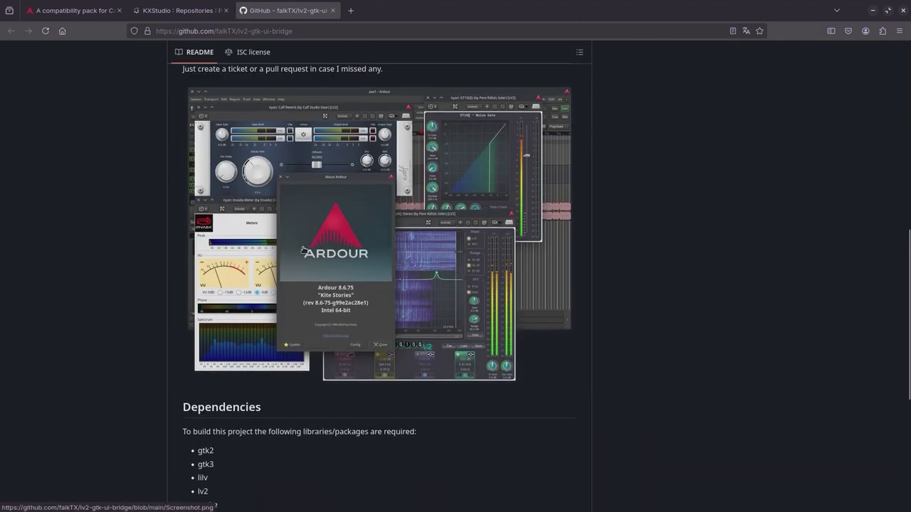
scroll(305, 251, "up", 1)
scroll(306, 263, "down", 4)
scroll(307, 268, "down", 2)
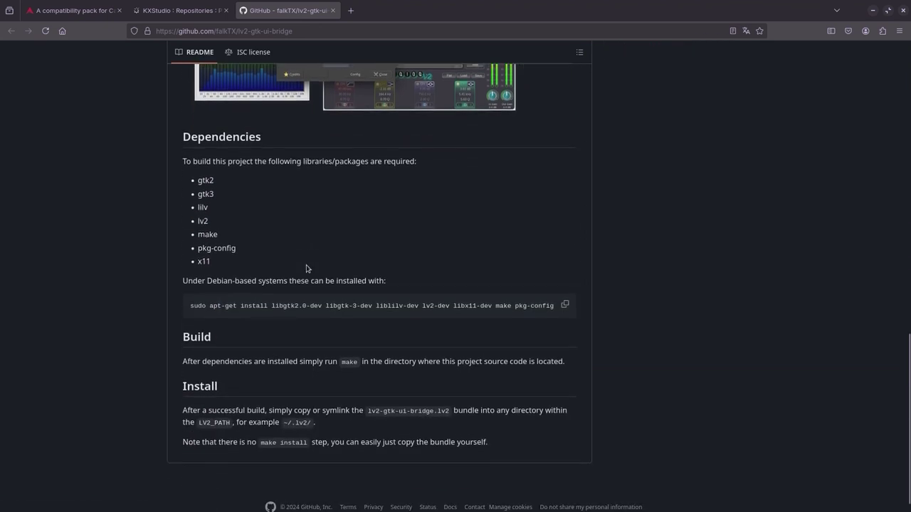
scroll(347, 188, "up", 10)
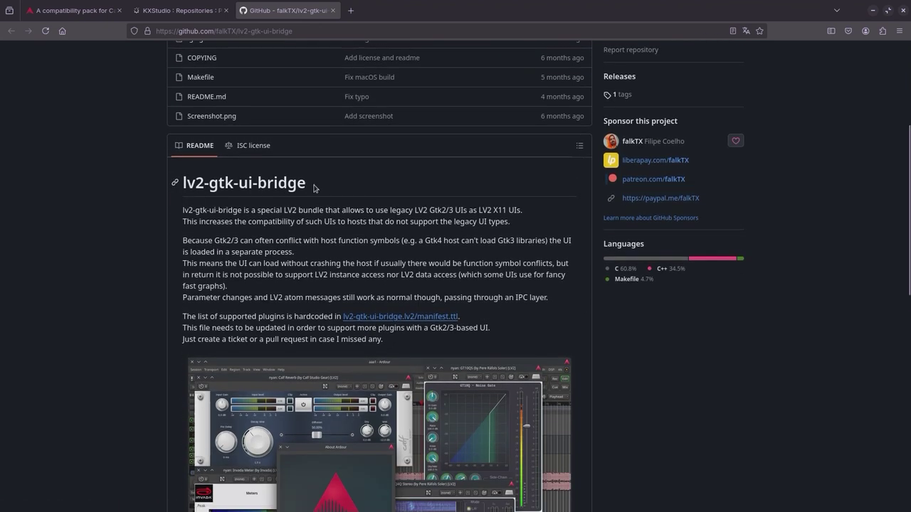
scroll(306, 255, "down", 9)
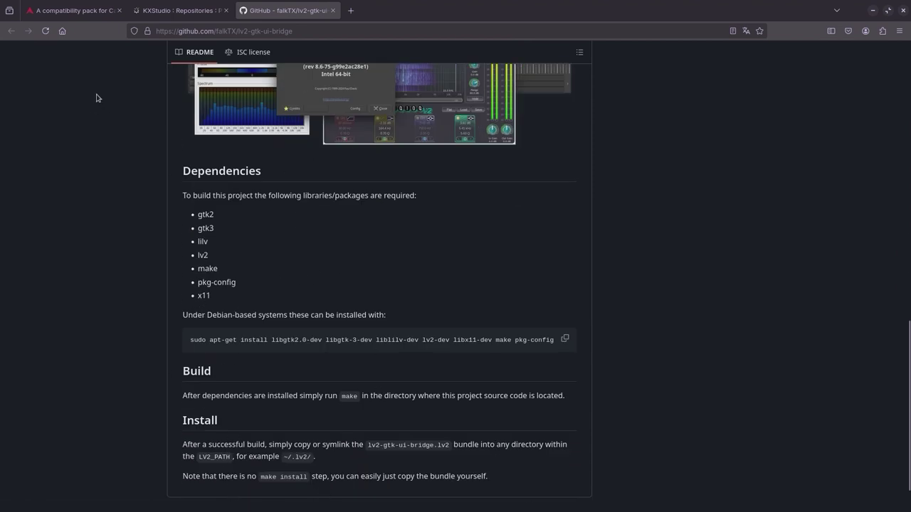
Return to the Ardour forum thread and review the replies on installing the .deb packages and the download links in the first post
left_click(99, 13)
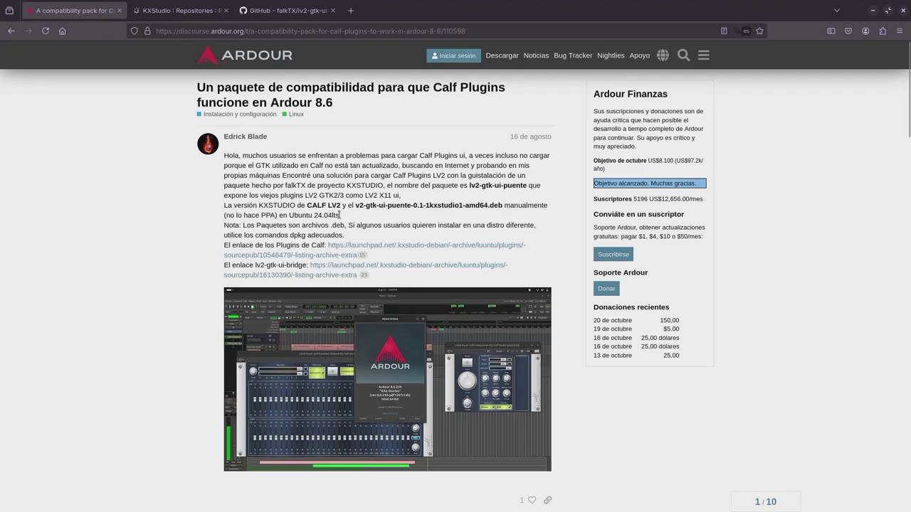
scroll(385, 262, "down", 5)
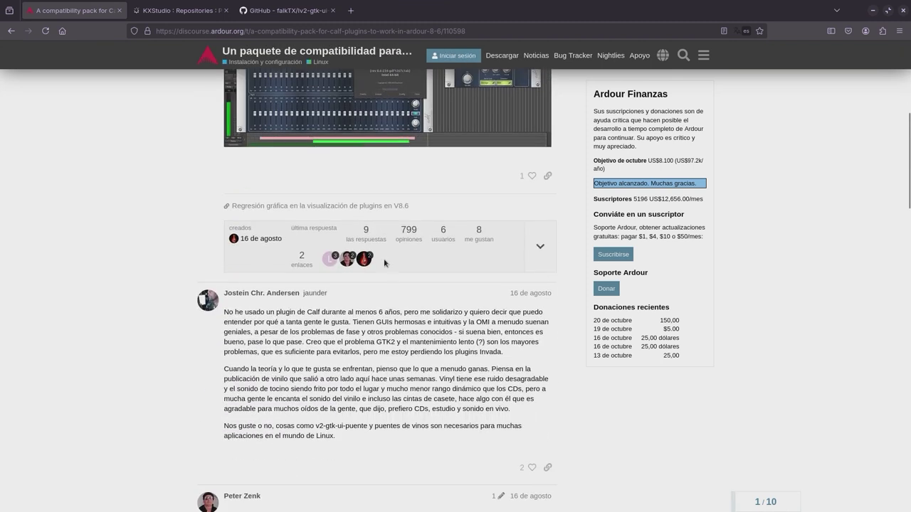
scroll(385, 263, "down", 10)
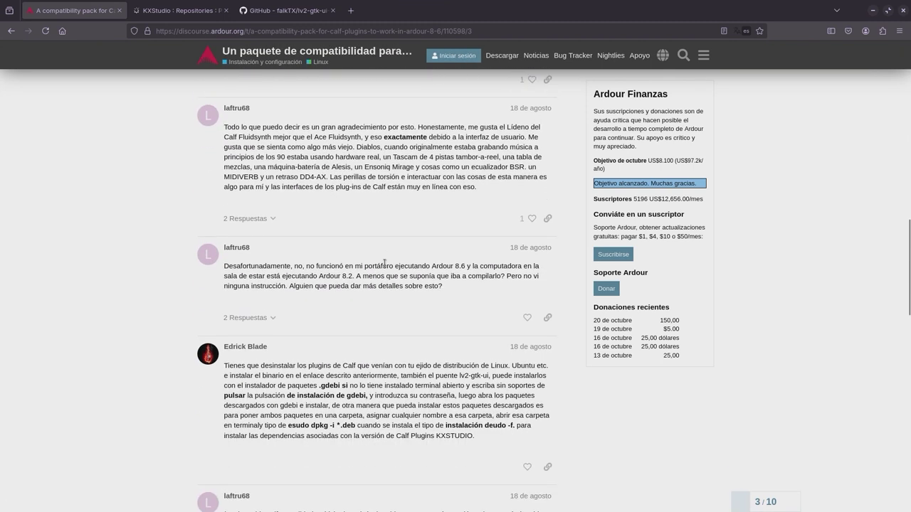
scroll(384, 263, "down", 3)
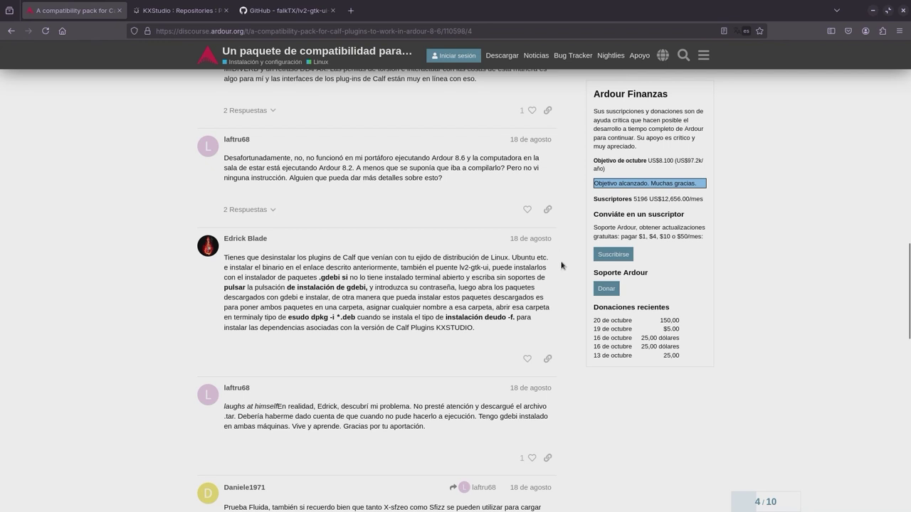
scroll(526, 282, "up", 1)
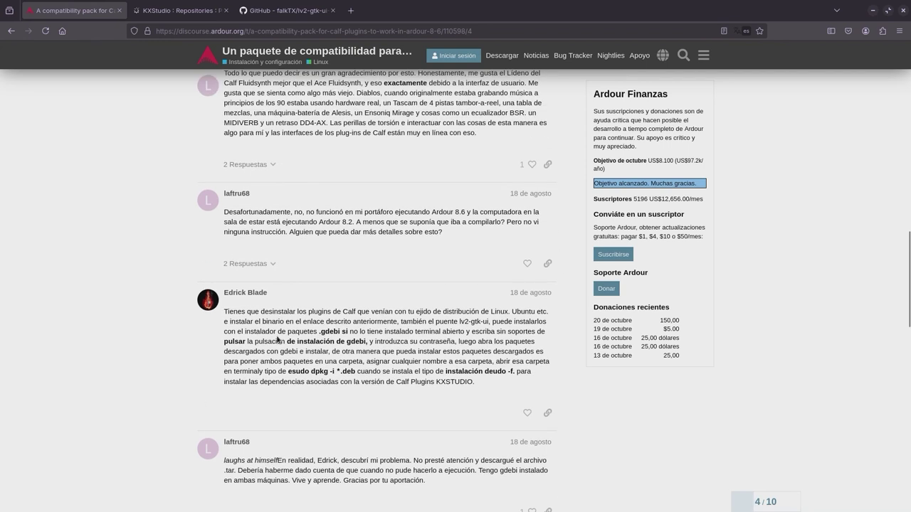
scroll(317, 351, "down", 1)
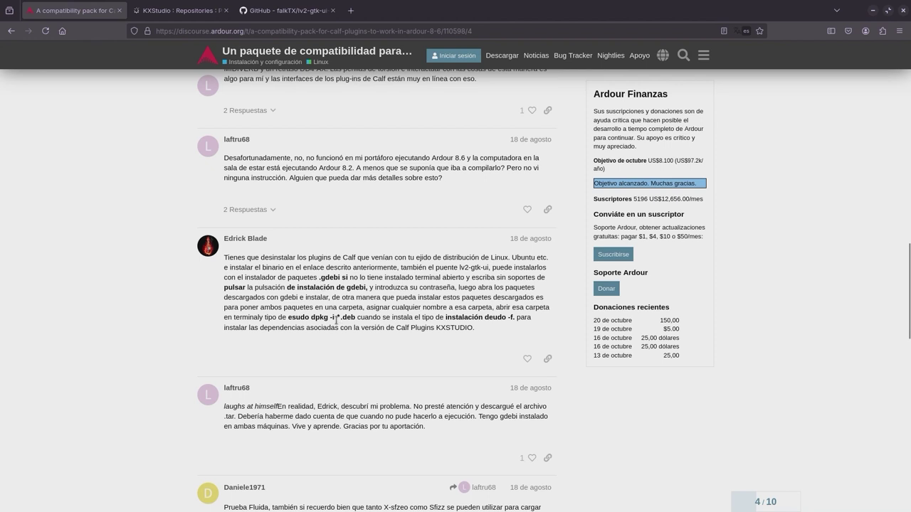
scroll(336, 320, "up", 15)
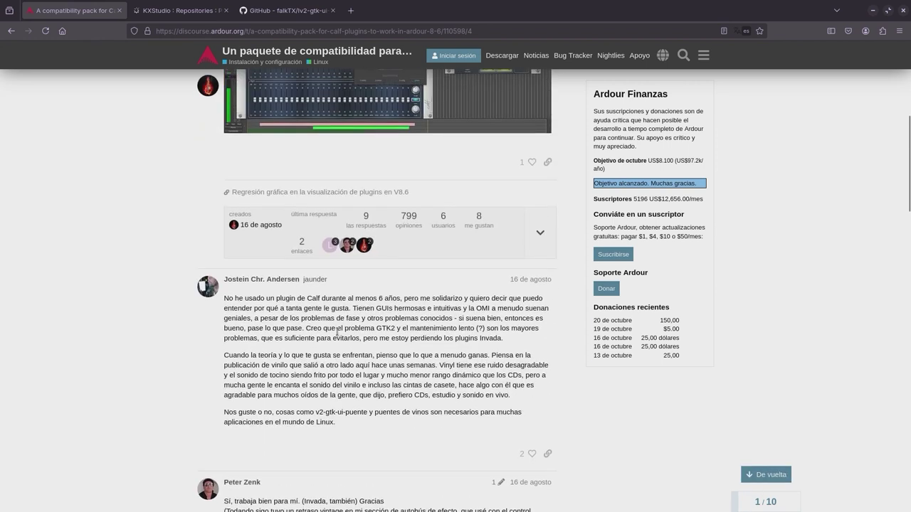
scroll(338, 335, "up", 1)
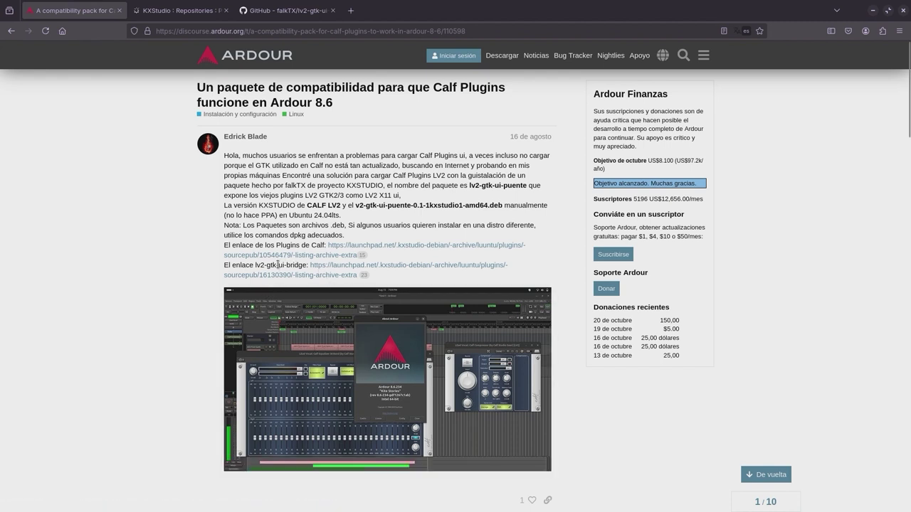
scroll(277, 265, "down", 5)
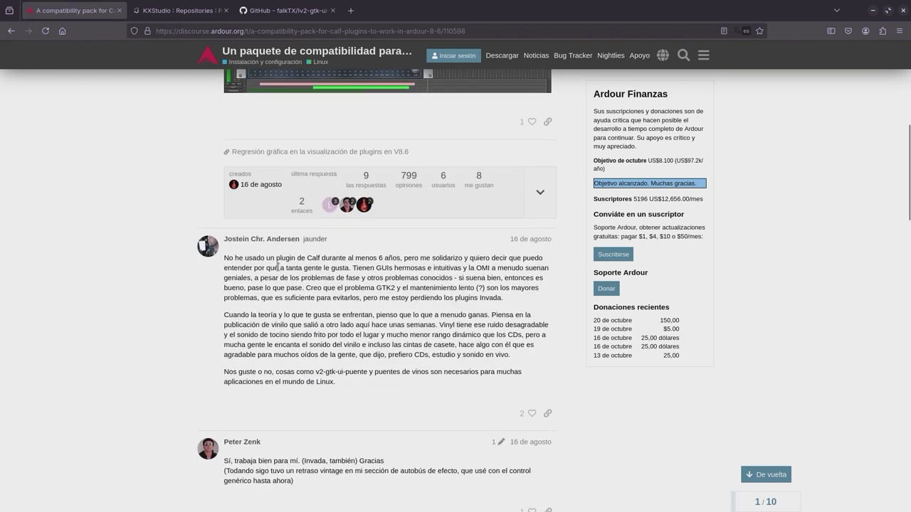
scroll(278, 268, "down", 2)
scroll(277, 269, "up", 7)
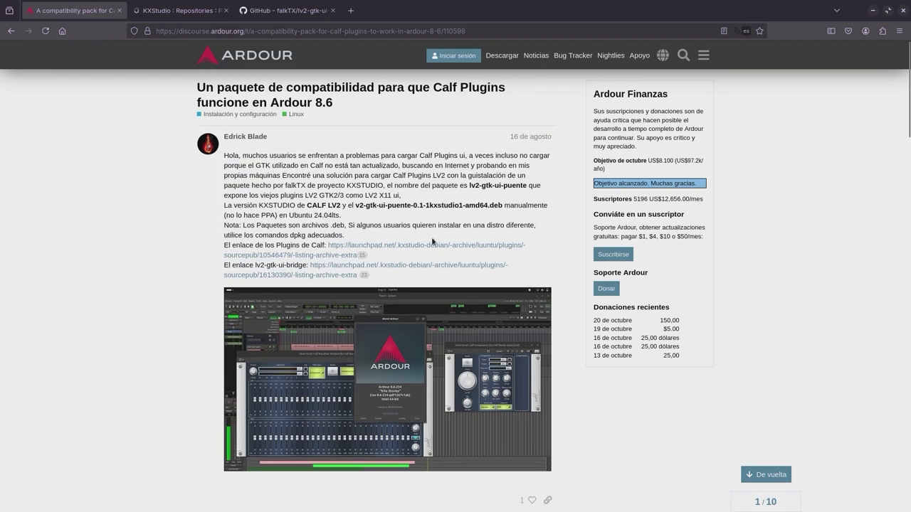
Review the Launchpad package files for Calf Plugins and lv2-gtk-ui-bridge through the links in the first post, and return to the thread
left_click(373, 249)
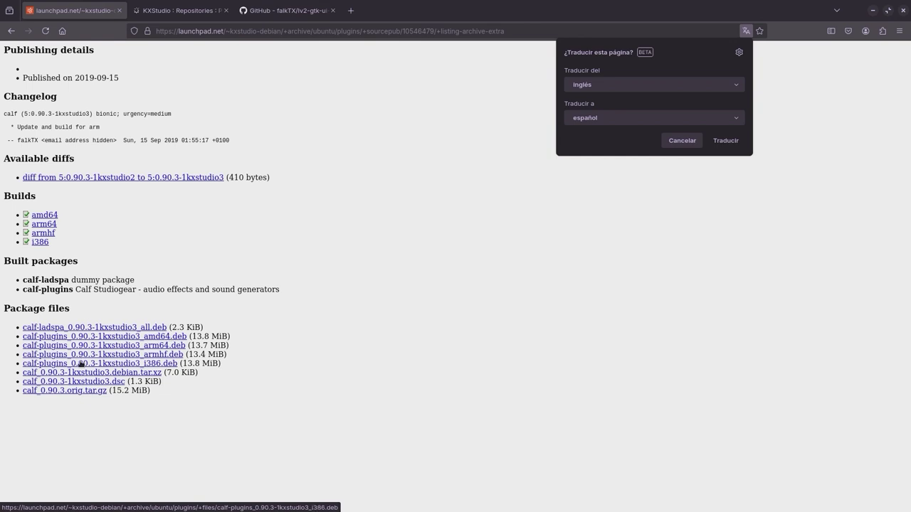
left_click(10, 32)
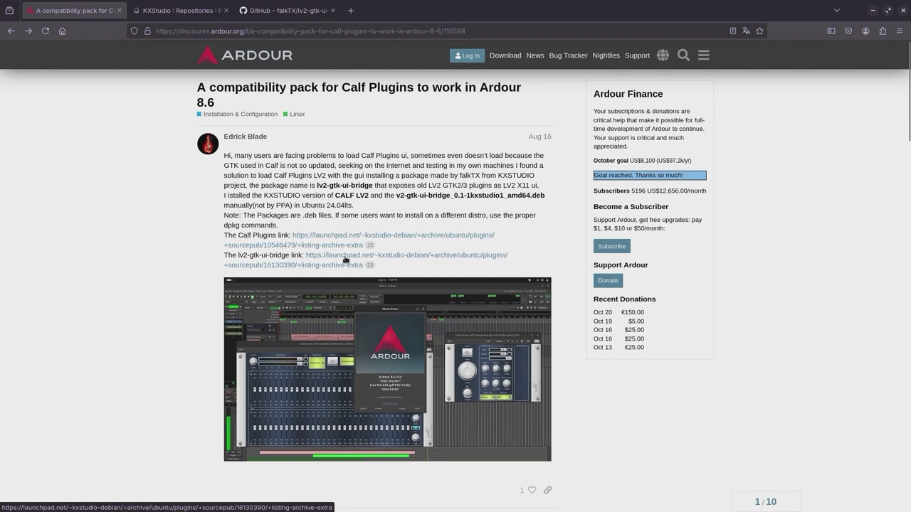
left_click(345, 260)
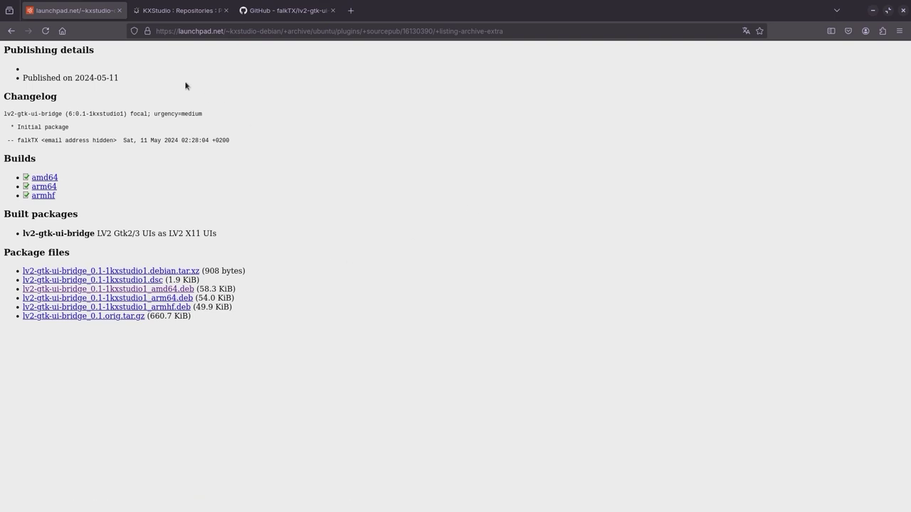
left_click(11, 31)
Find the forum reply explaining how to install the downloaded .deb packages with gdebi or dpkg
scroll(281, 164, "down", 5)
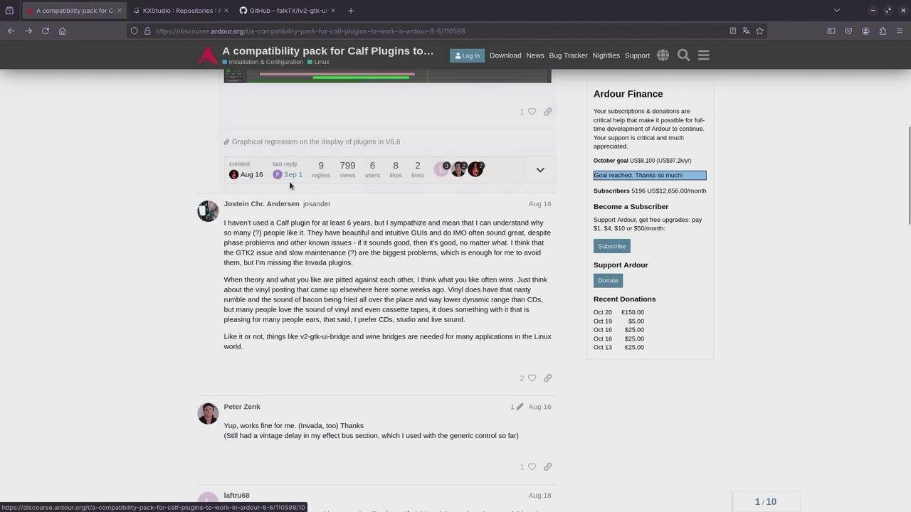
scroll(289, 181, "down", 2)
scroll(290, 187, "down", 5)
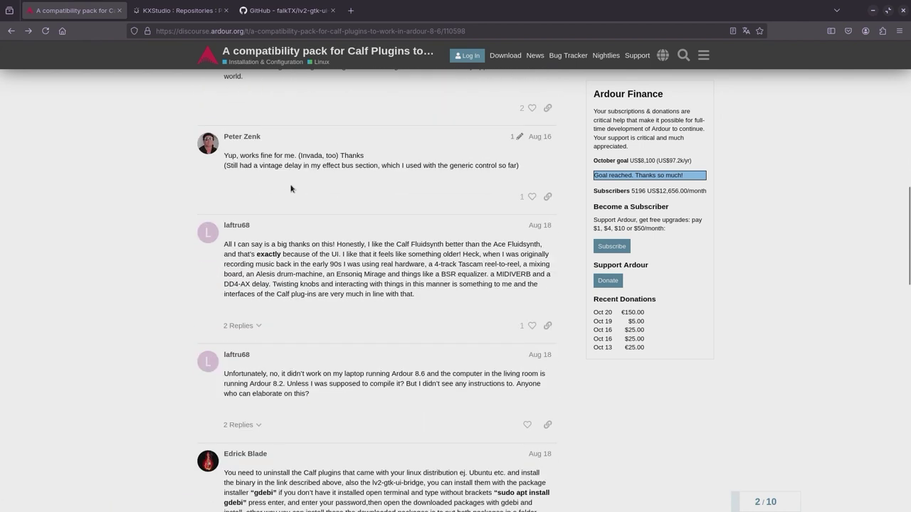
scroll(291, 191, "down", 1)
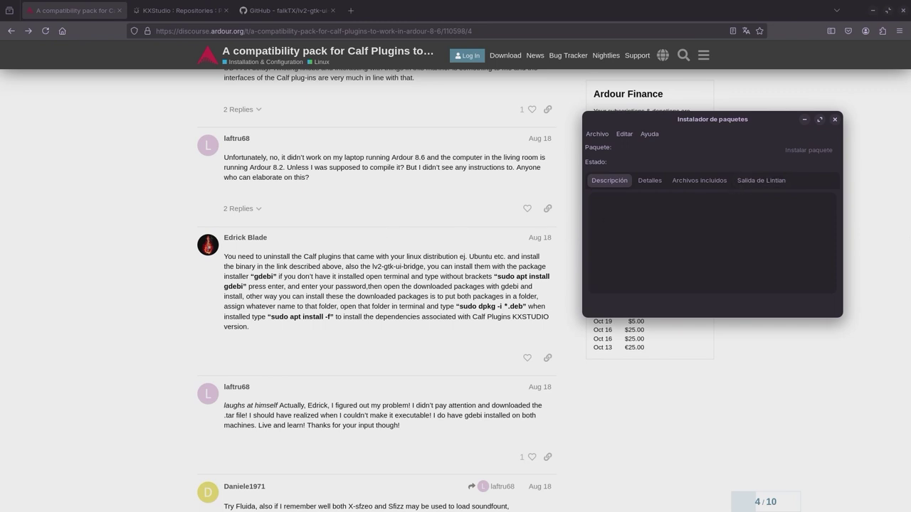
Locate the calf-plugins and lv2-gtk-ui-bridge amd64 .deb files in the Calf_con_lv2_bridge folder under Descargas, and close the file manager
left_click_drag(425, 1, 411, 59)
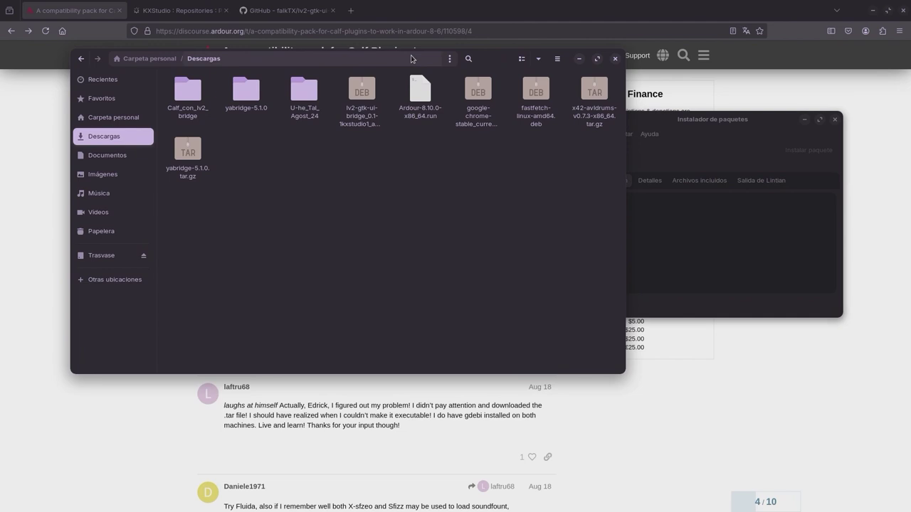
left_click_drag(497, 59, 477, 64)
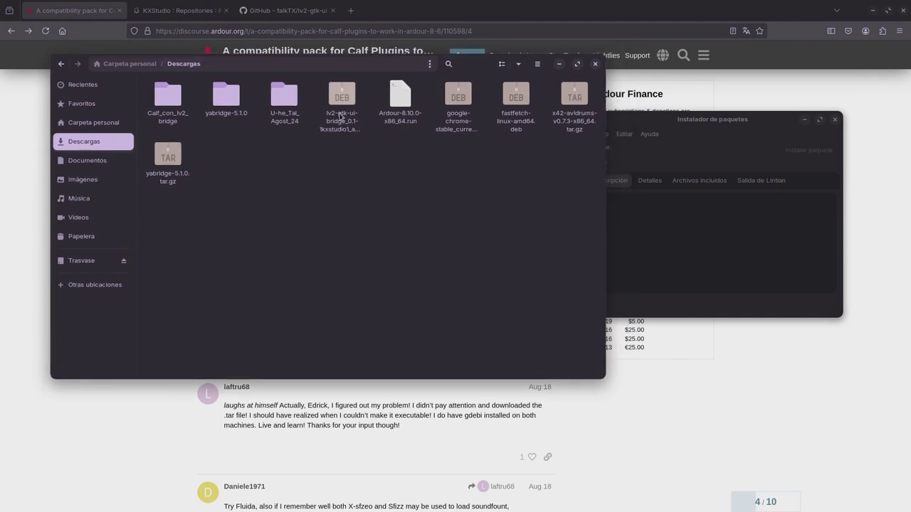
left_click_drag(341, 116, 341, 114)
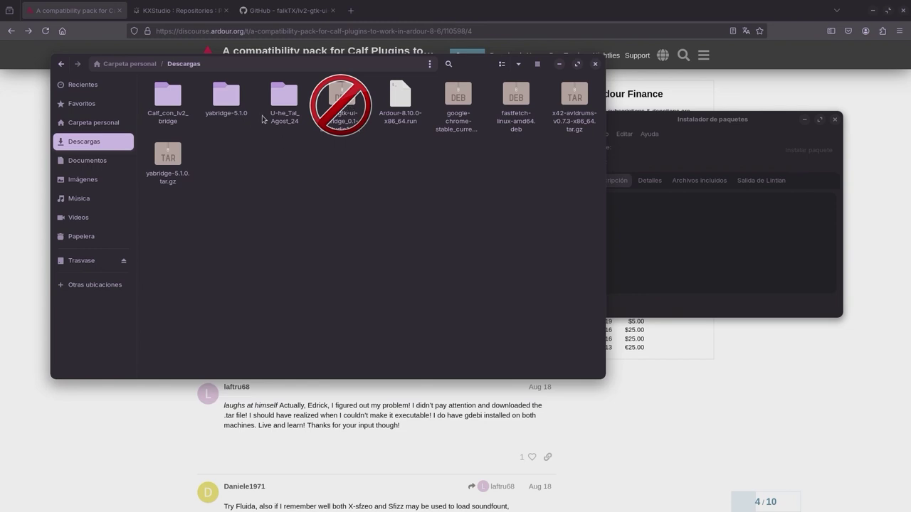
double_click(168, 99)
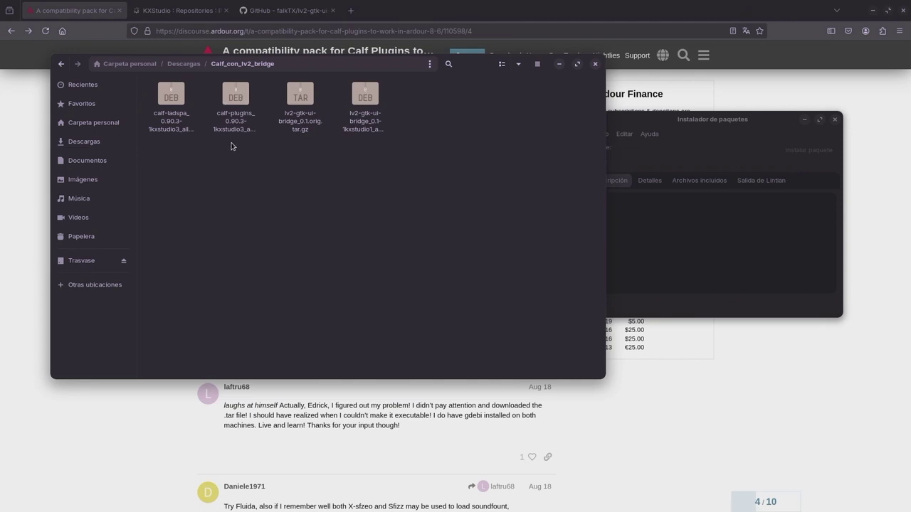
left_click(237, 96)
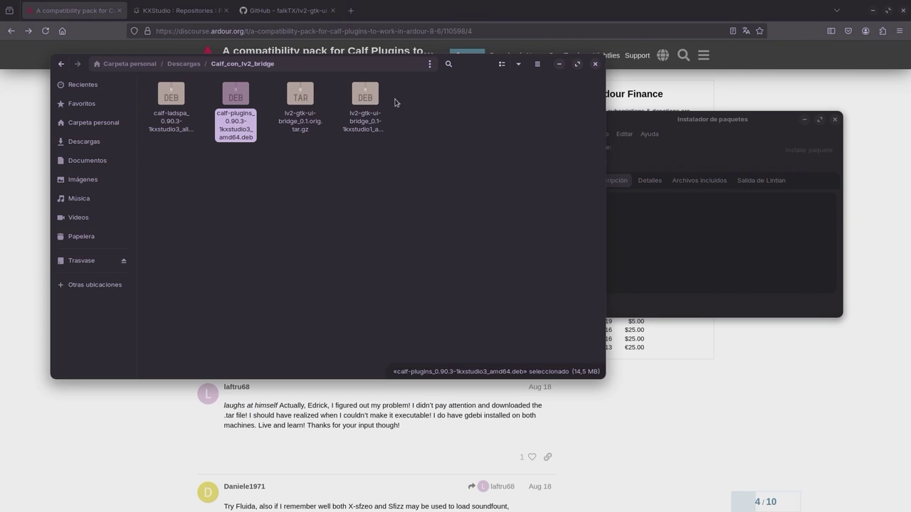
left_click(365, 96)
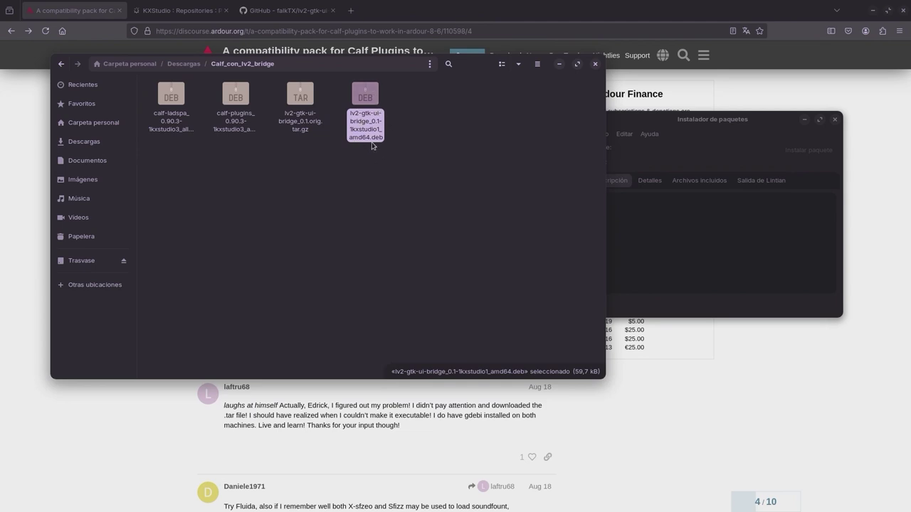
left_click(595, 64)
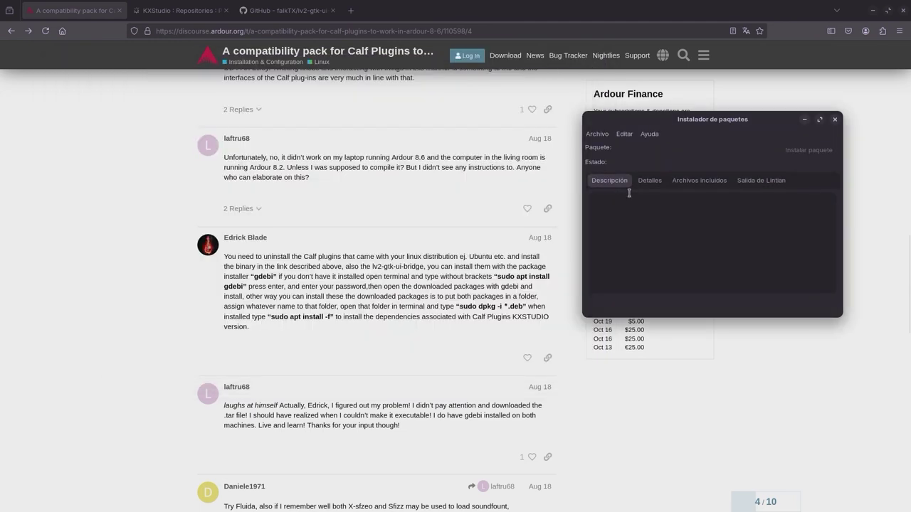
Browse to the two amd64 .deb packages in Calf_con_lv2_bridge from the package installer, cancel without opening either, and close the installer
left_click(599, 137)
left_click(607, 150)
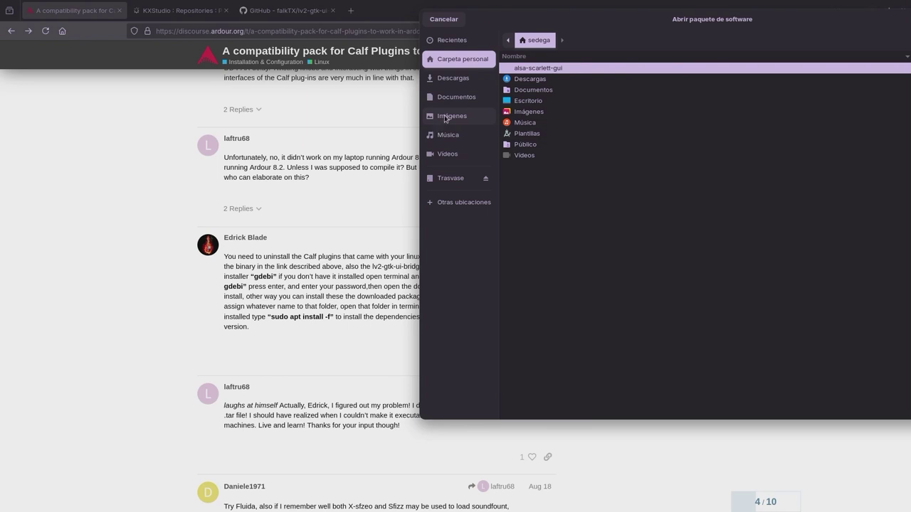
double_click(521, 80)
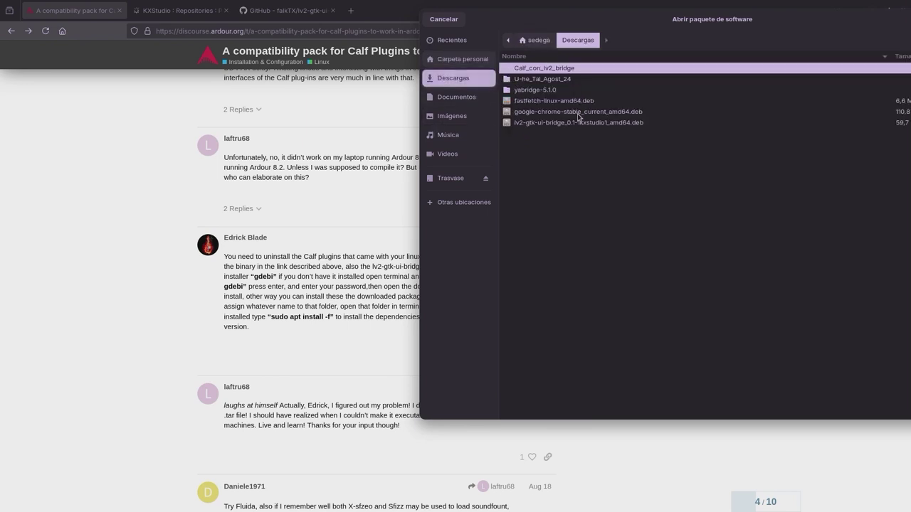
double_click(537, 72)
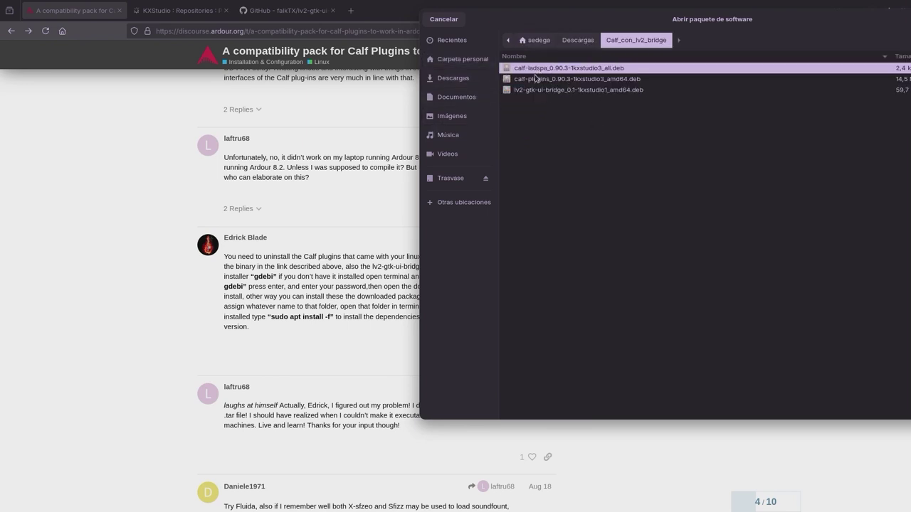
left_click(537, 81)
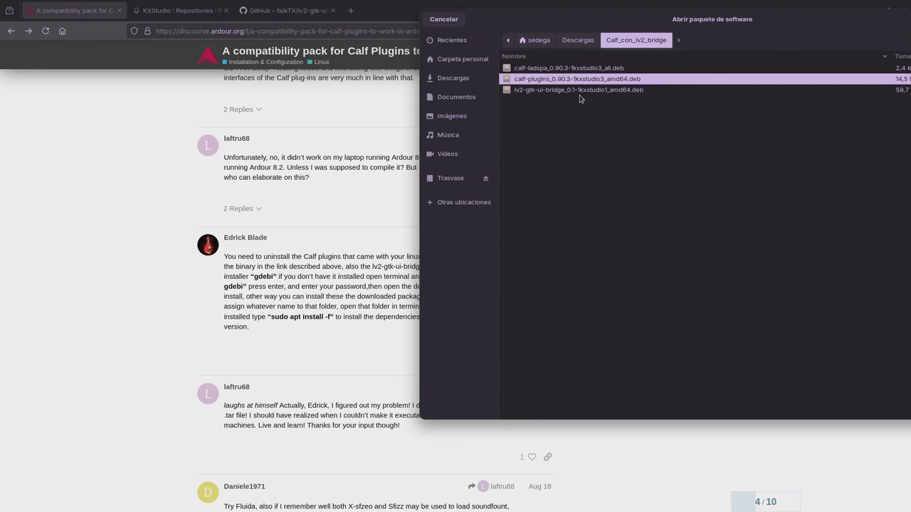
left_click(517, 92)
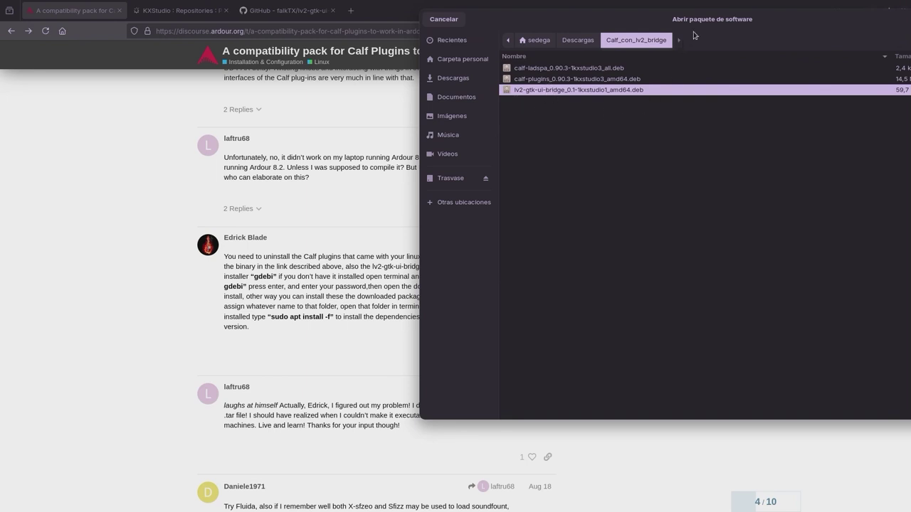
left_click_drag(722, 12, 483, 76)
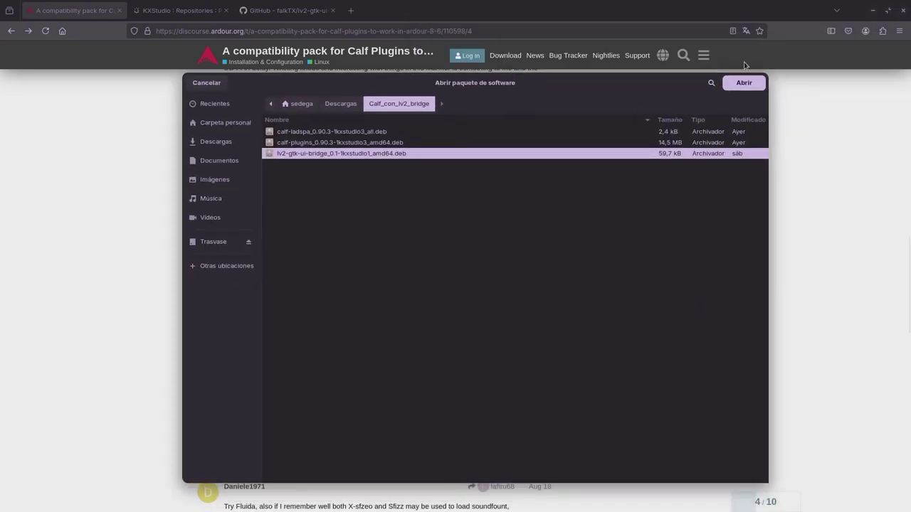
left_click(214, 86)
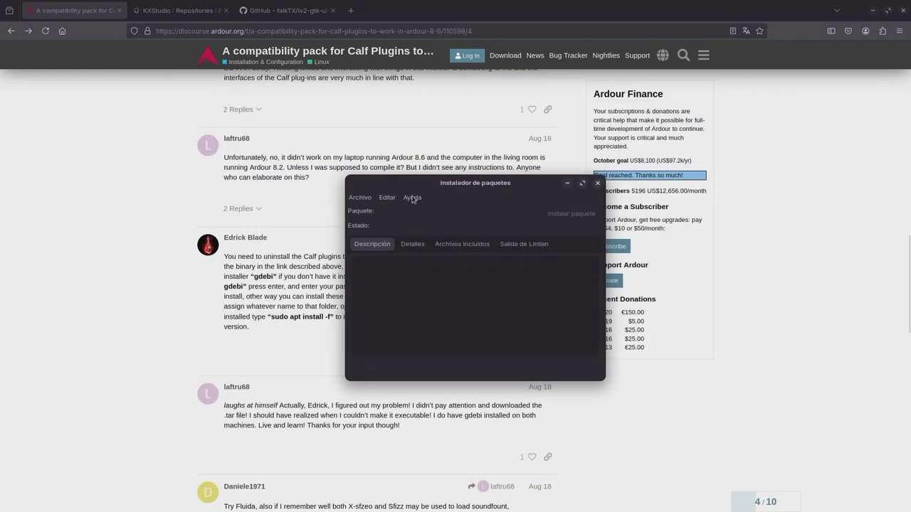
left_click(598, 183)
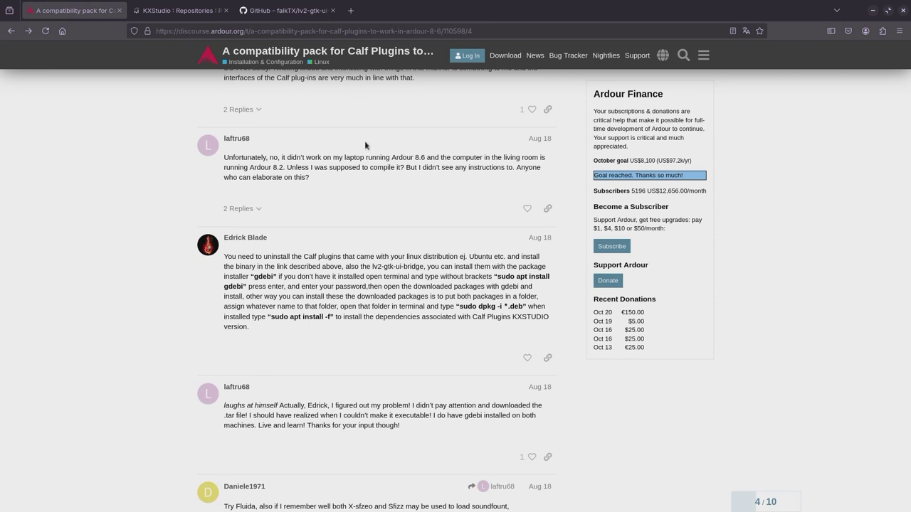
Check the KXStudio plugins page once more, close the browser and open the recent session Pruebas in Ardour
left_click(213, 16)
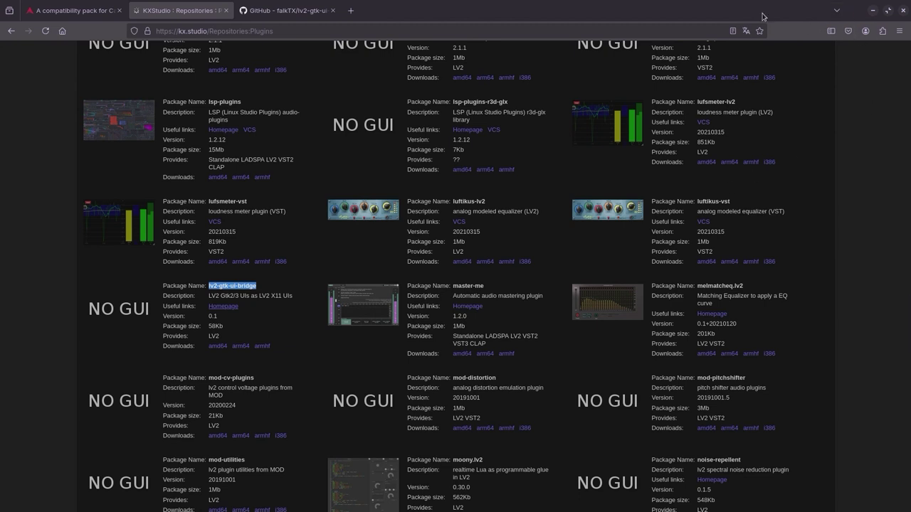
left_click(903, 10)
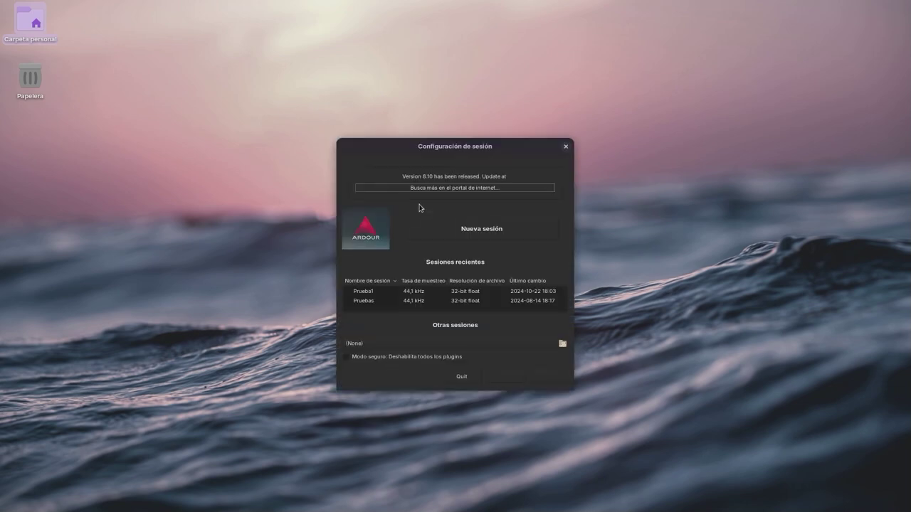
double_click(371, 303)
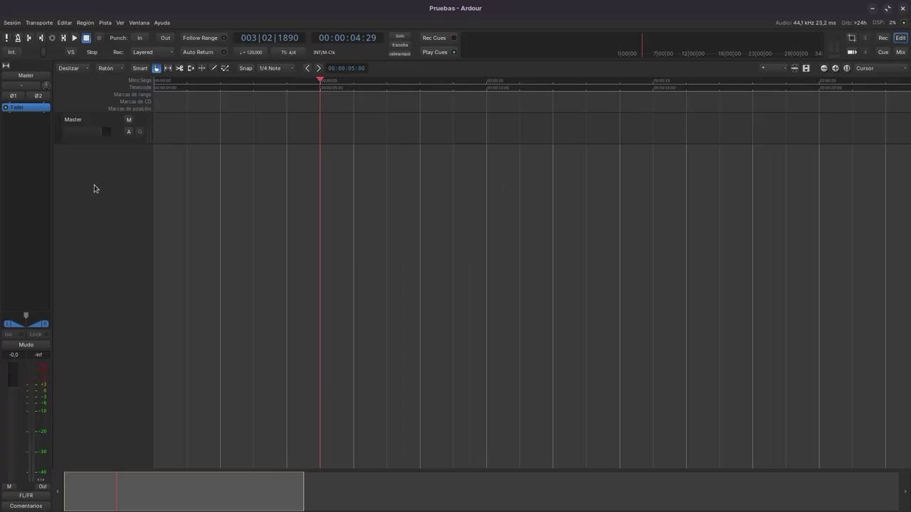
Add one stereo audio track named Audio to the session and increase its height in the editor
double_click(93, 188)
left_click(297, 226)
left_click(285, 237)
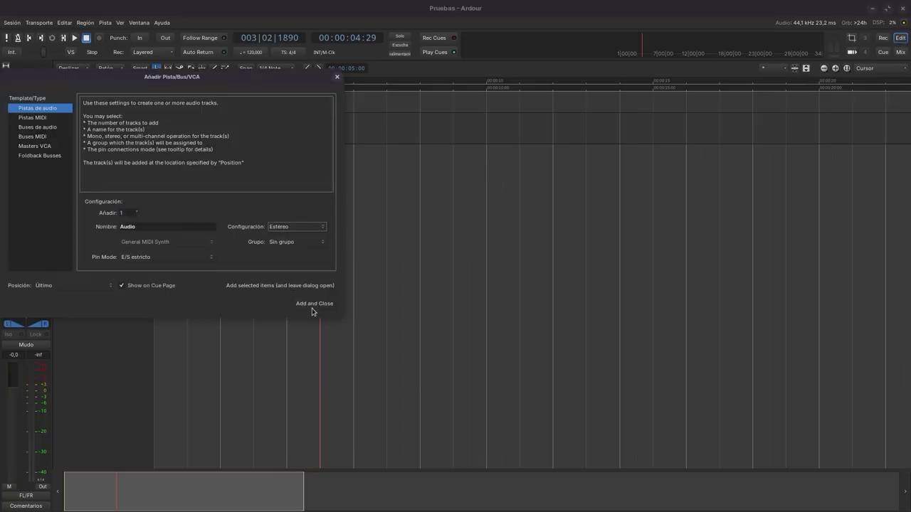
left_click(313, 305)
left_click_drag(122, 174, 126, 310)
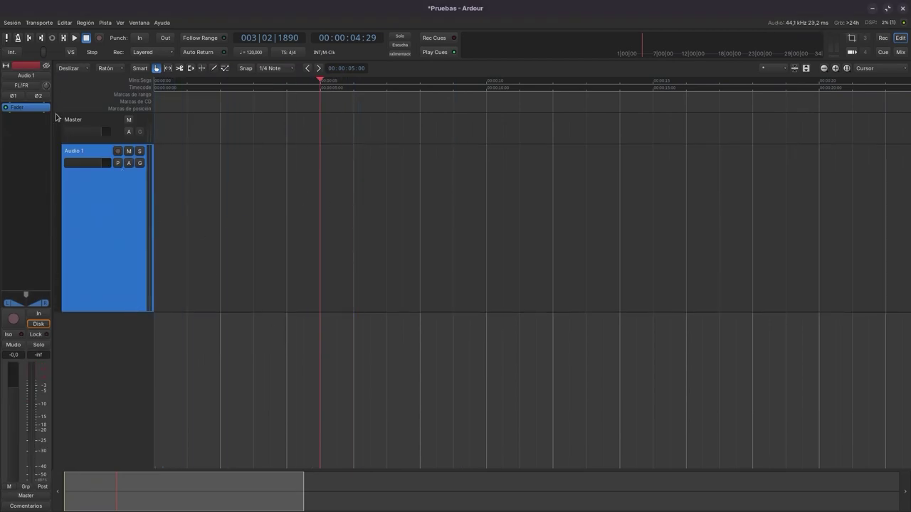
Review the Calf Studio Gear LV2 entries in the plugin manager and close it
left_click(141, 23)
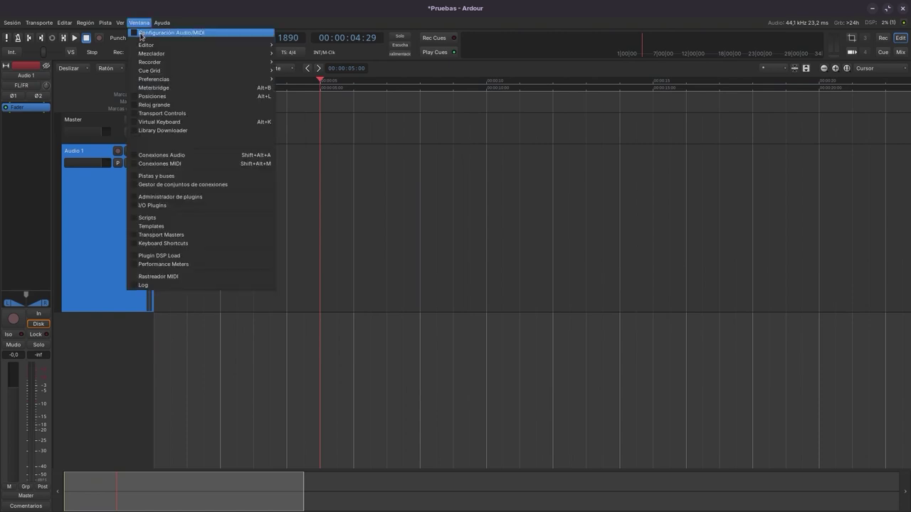
left_click(139, 197)
scroll(462, 314, "down", 3)
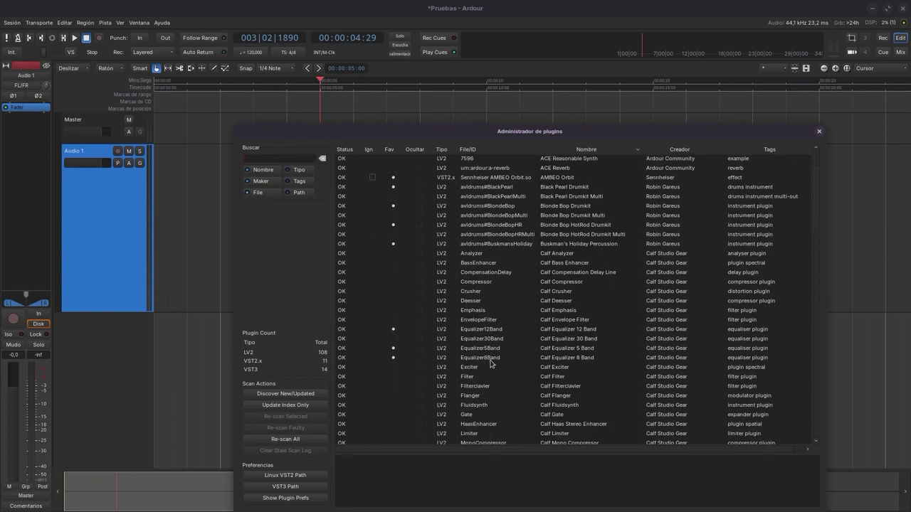
scroll(400, 368, "down", 9)
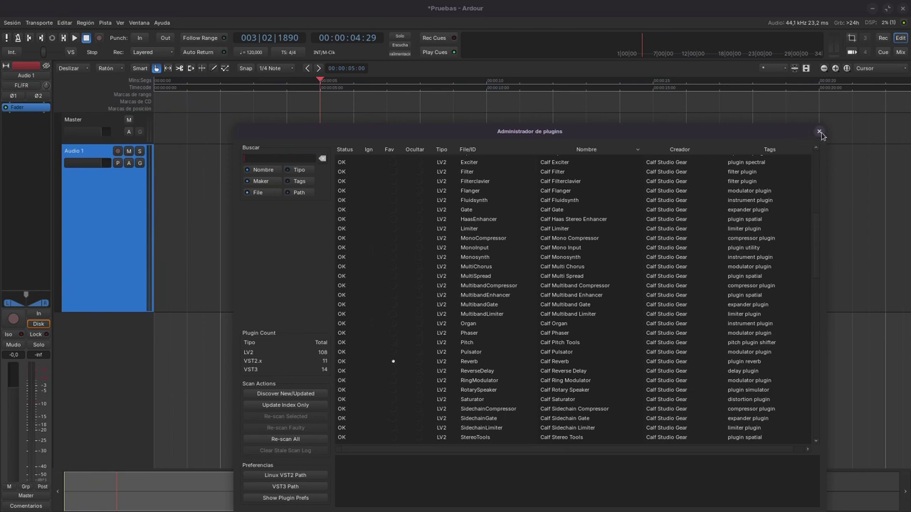
left_click(820, 132)
Insert the favourite plugin Calf Equalizer 8 Band (LV2) on the audio track and move its window to the middle of the editor
right_click(35, 108)
mouse_move(119, 184)
mouse_move(158, 185)
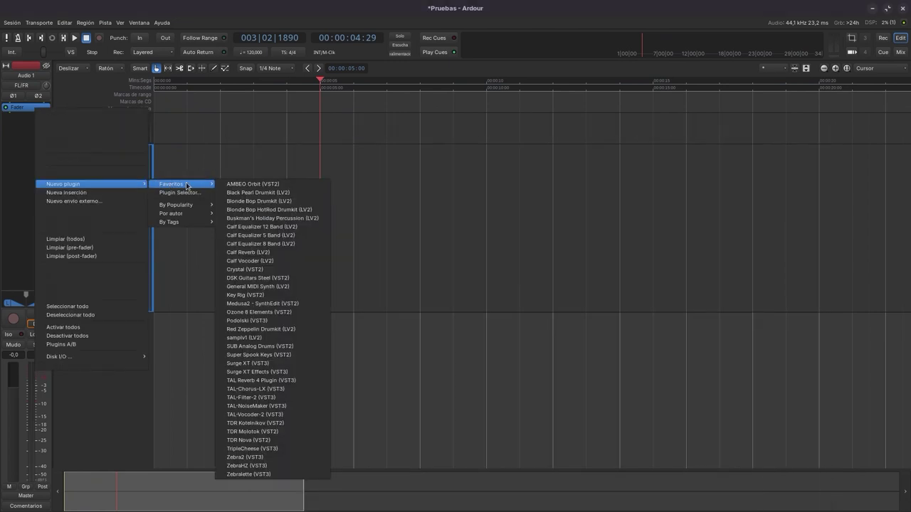
left_click(272, 244)
left_click_drag(376, 98, 588, 103)
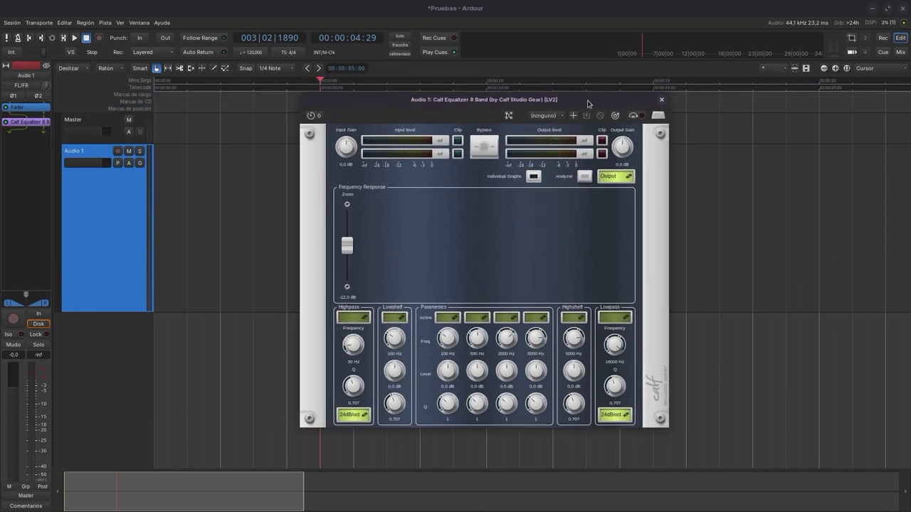